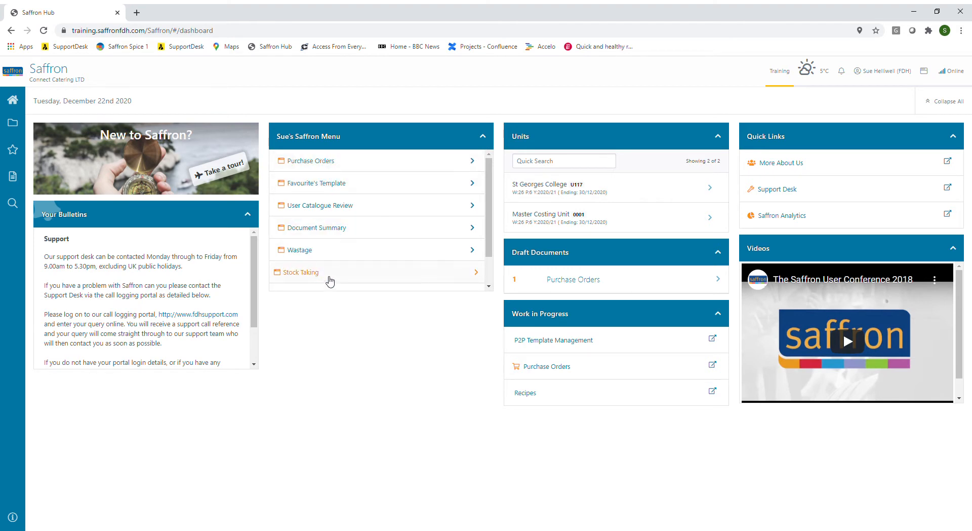
Step: Open Purchase Orders and list the draft orders for the St Georges College unit
{"action": "left_click", "coordinate": [298, 161]}
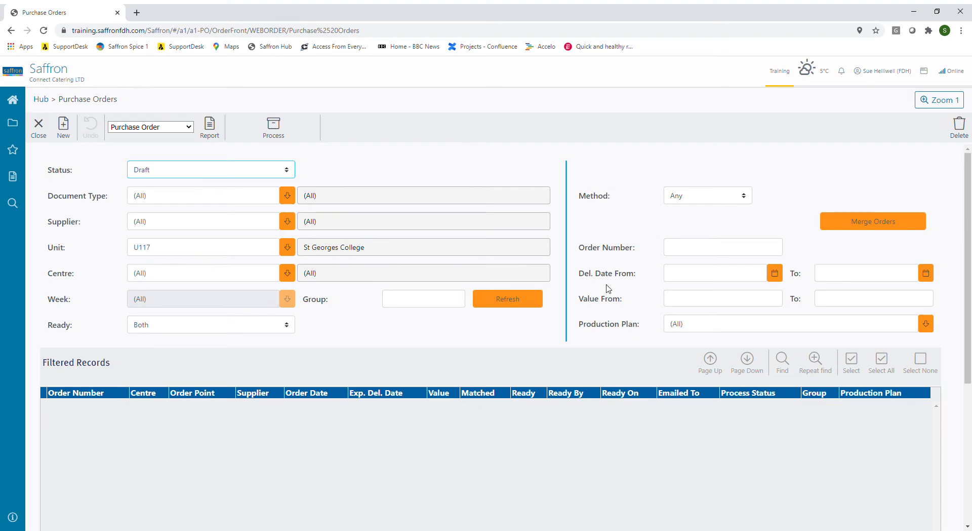
{"action": "left_click", "coordinate": [515, 302]}
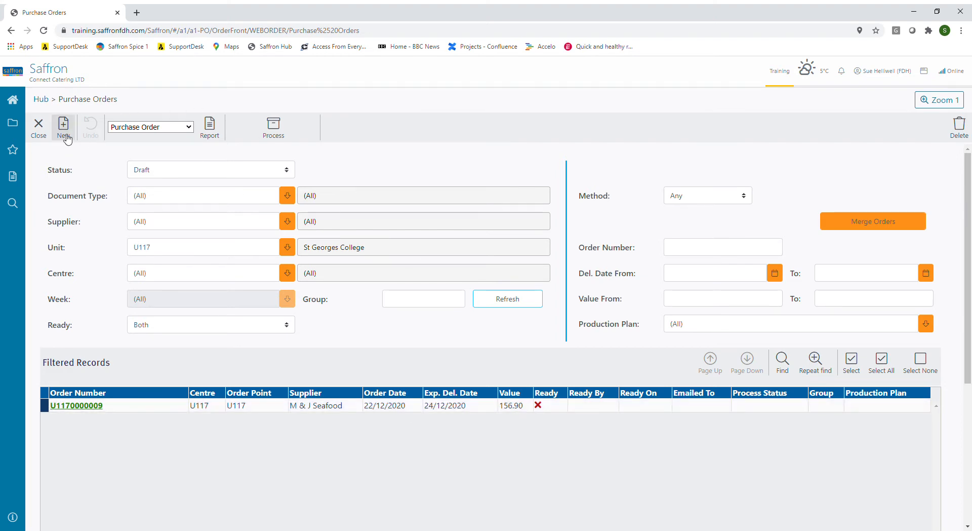
Step: Start a new order for the St Georges College centre and choose Bidfood (PBIV) as its supplier
{"action": "left_click", "coordinate": [64, 126]}
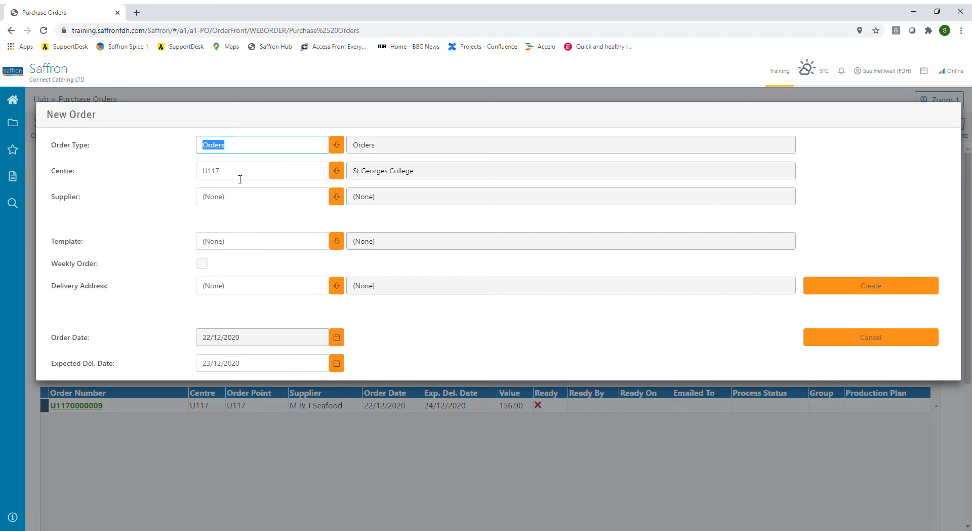
{"action": "left_click", "coordinate": [337, 171]}
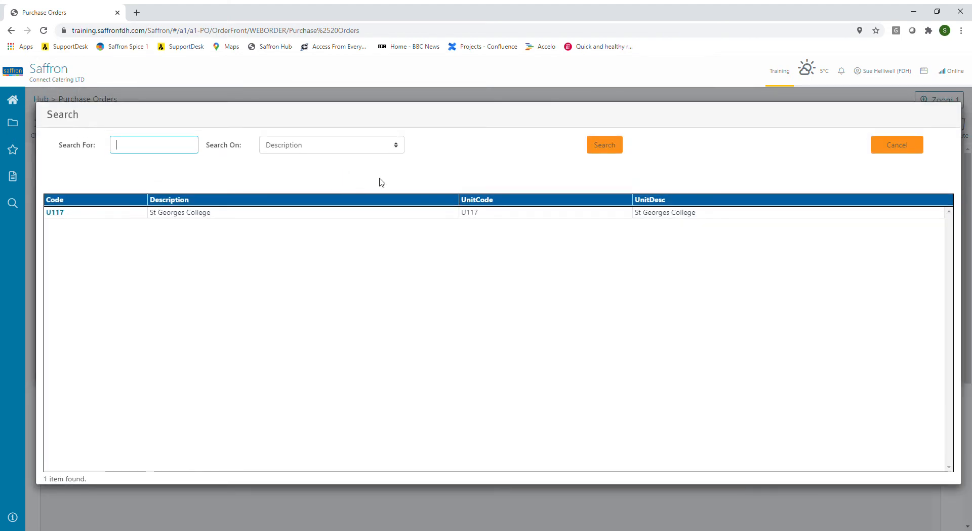
{"action": "left_click", "coordinate": [897, 145]}
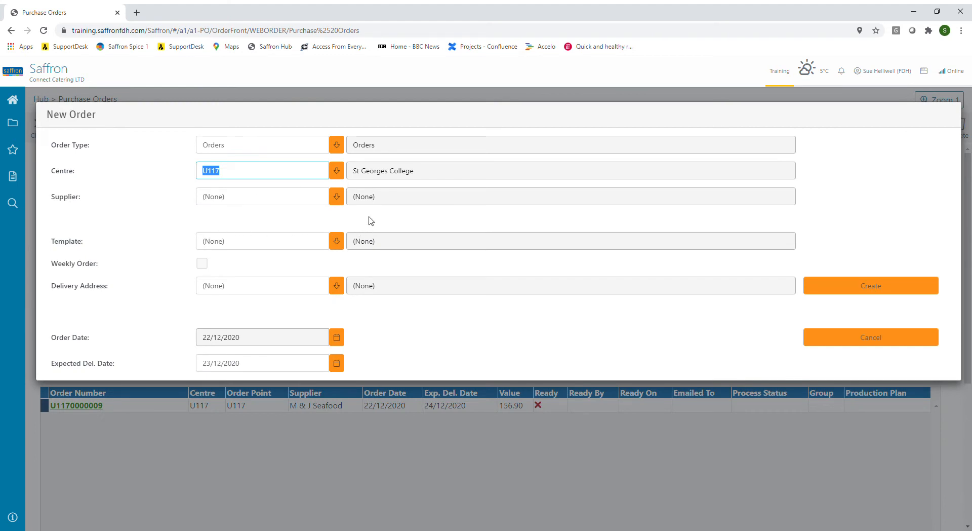
{"action": "left_click", "coordinate": [337, 198]}
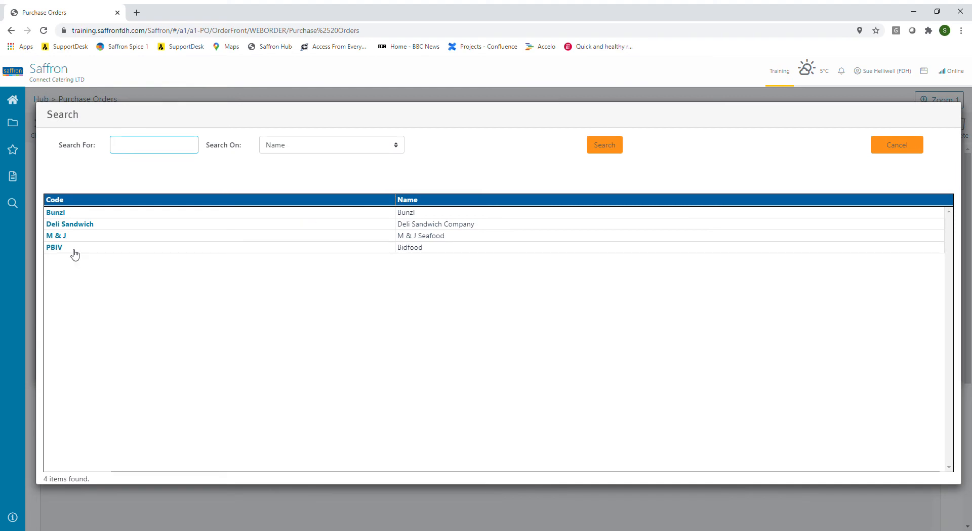
{"action": "left_click", "coordinate": [59, 251]}
{"action": "left_click", "coordinate": [59, 248]}
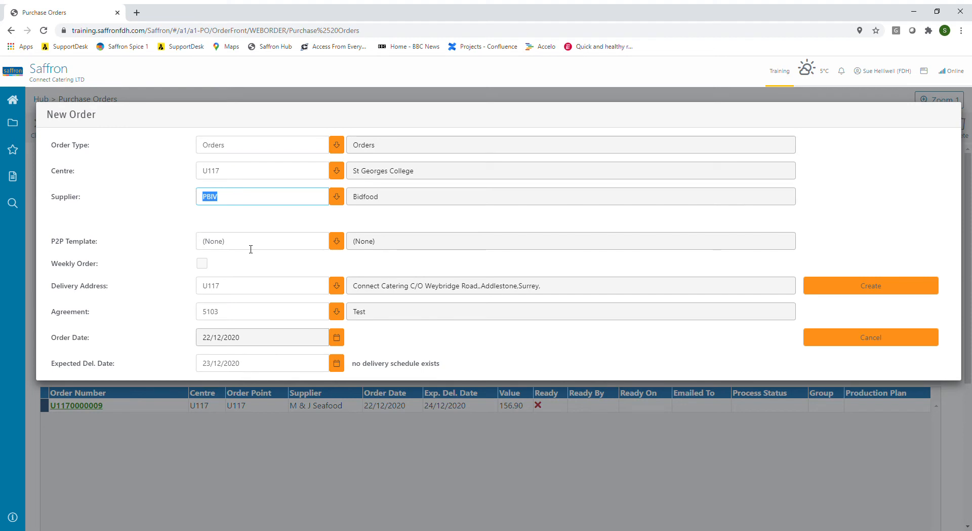
Step: Create the order using the Bidfood P2P template and an expected delivery date of 23/12/2020
{"action": "left_click", "coordinate": [337, 241]}
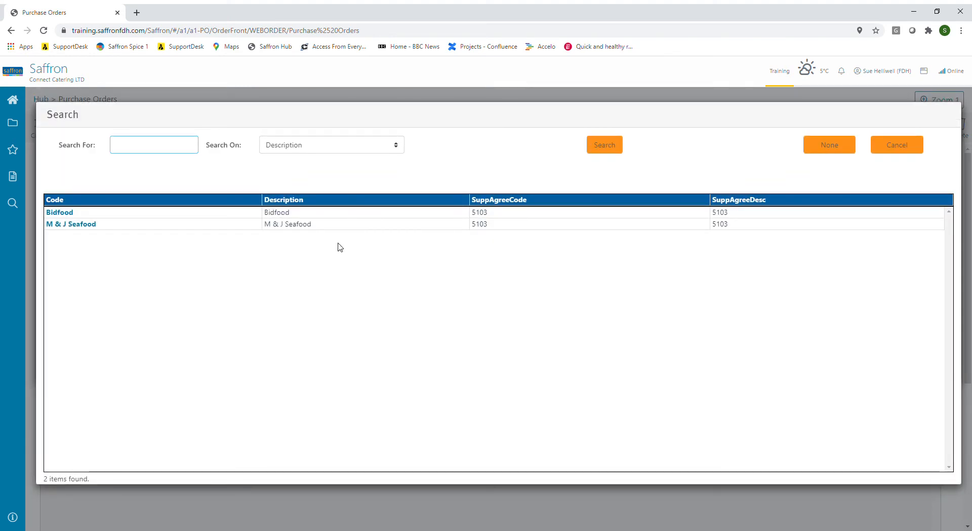
{"action": "left_click", "coordinate": [62, 215]}
{"action": "left_click", "coordinate": [63, 217]}
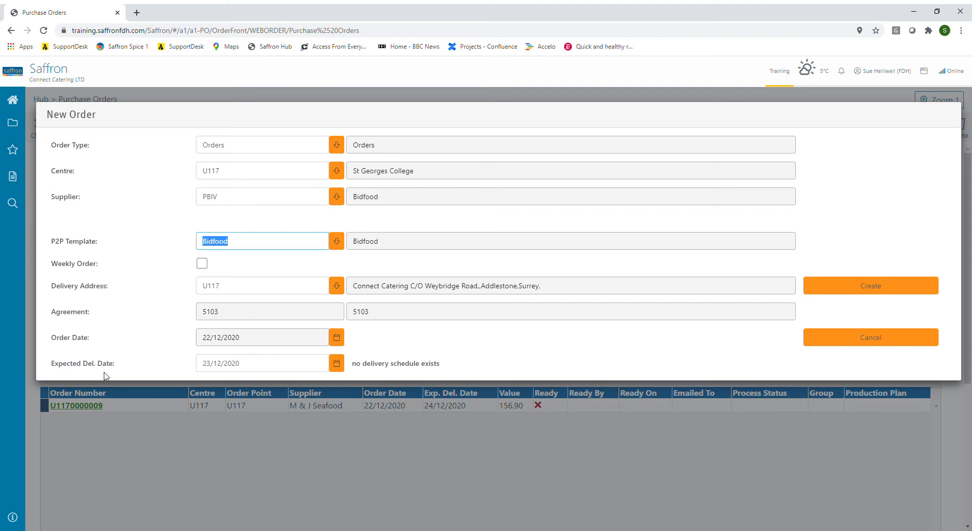
{"action": "left_click", "coordinate": [337, 363]}
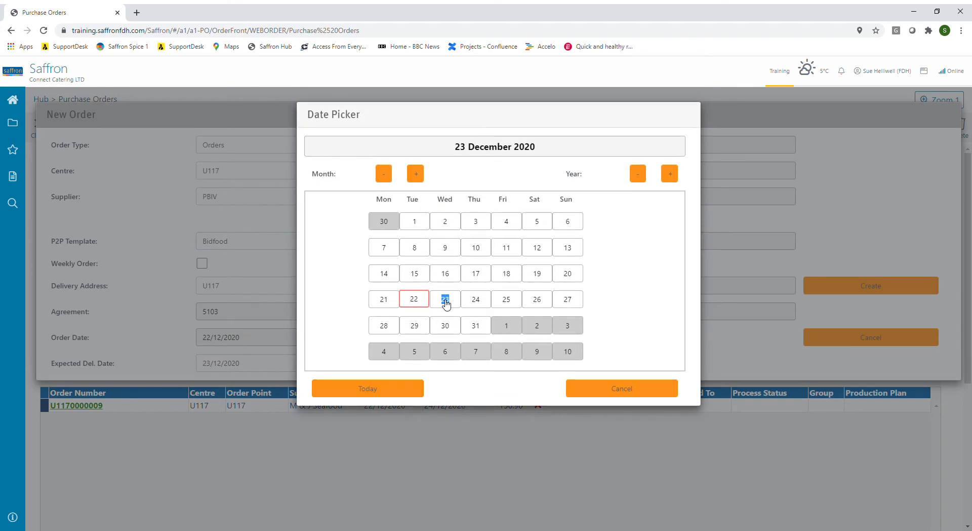
{"action": "left_click", "coordinate": [445, 299]}
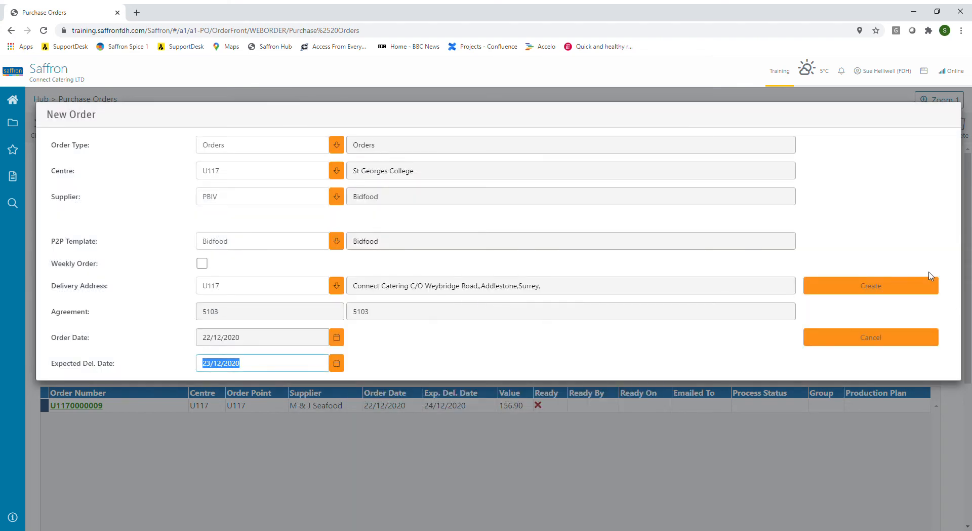
{"action": "left_click", "coordinate": [886, 290]}
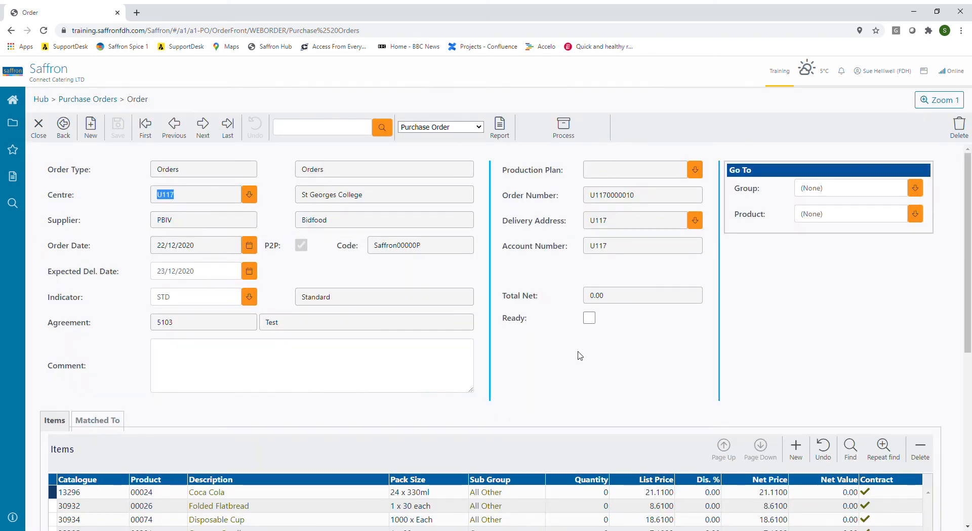
Step: Set the order quantities to 1 for Coca Cola, 2 for Disposable Cup and 5 for Orange : Small
{"action": "scroll", "coordinate": [580, 356], "scroll_direction": "down", "scroll_amount": 1}
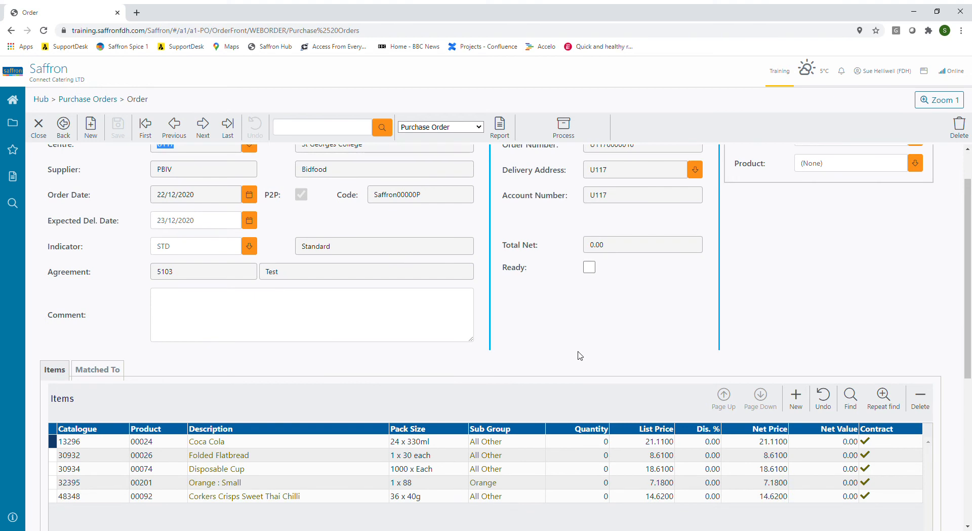
{"action": "scroll", "coordinate": [354, 213], "scroll_direction": "up", "scroll_amount": 1}
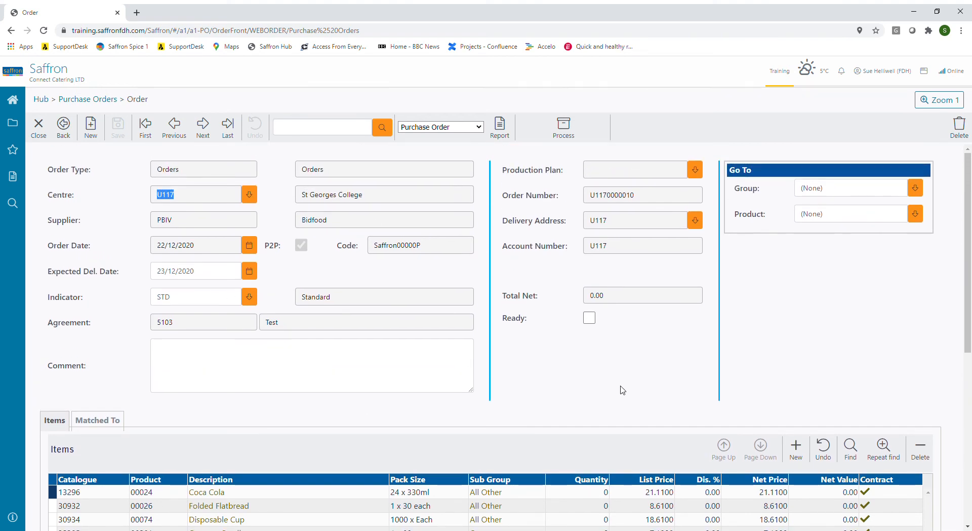
{"action": "scroll", "coordinate": [622, 390], "scroll_direction": "down", "scroll_amount": 2}
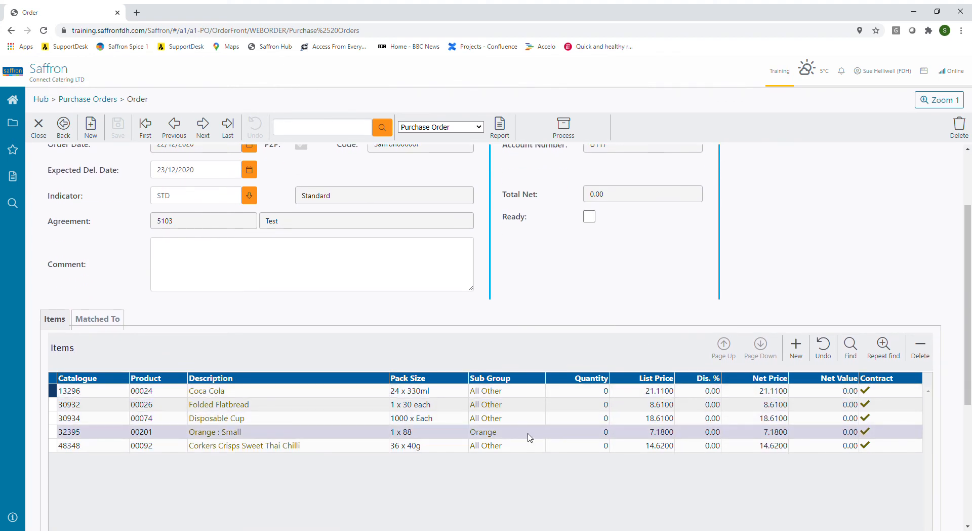
{"action": "left_click", "coordinate": [611, 393]}
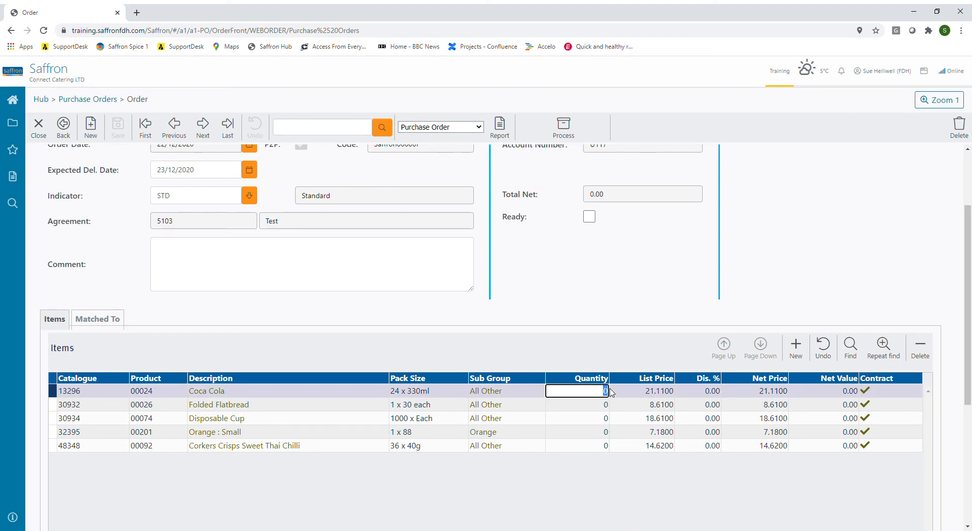
{"action": "type", "text": "1"}
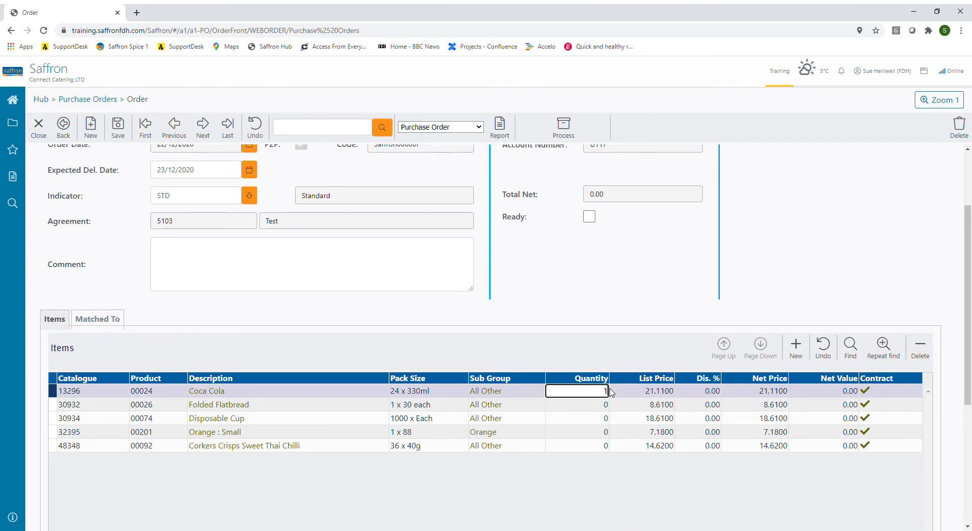
{"action": "left_click", "coordinate": [603, 420]}
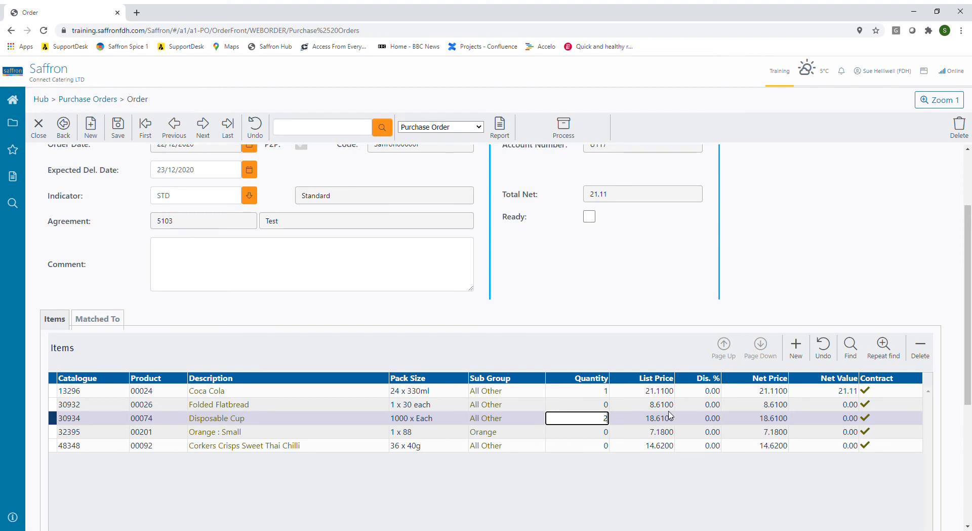
{"action": "type", "text": "2"}
{"action": "key", "text": "Down"}
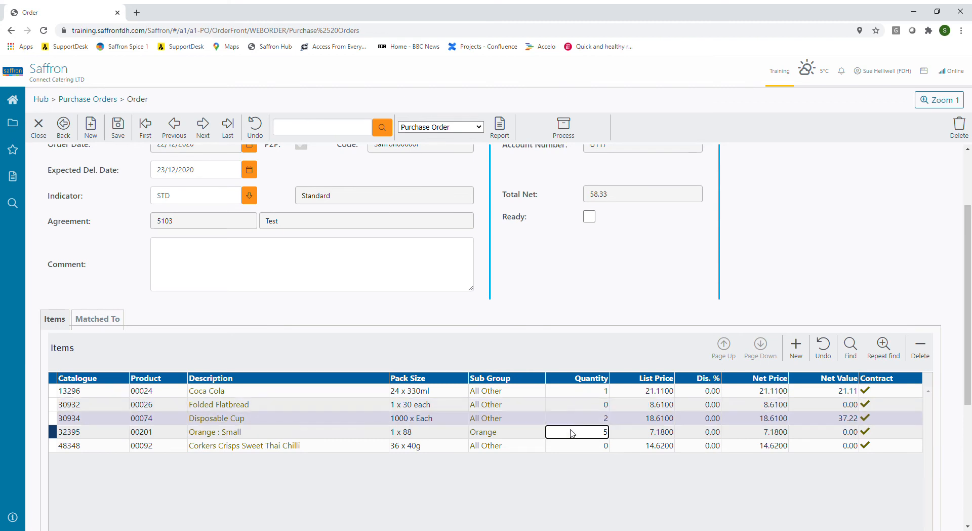
Step: Save the Bidfood order and process it
{"action": "scroll", "coordinate": [664, 440], "scroll_direction": "up", "scroll_amount": 2}
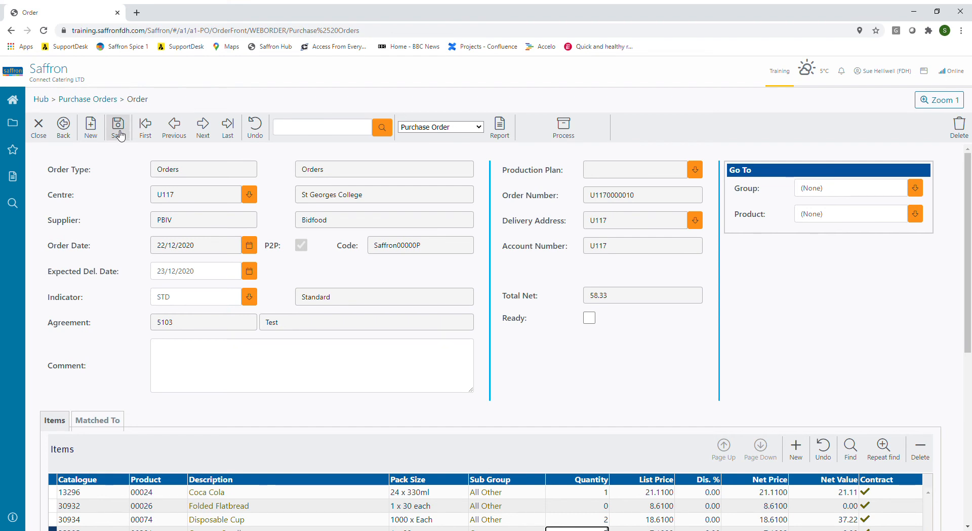
{"action": "left_click", "coordinate": [120, 135]}
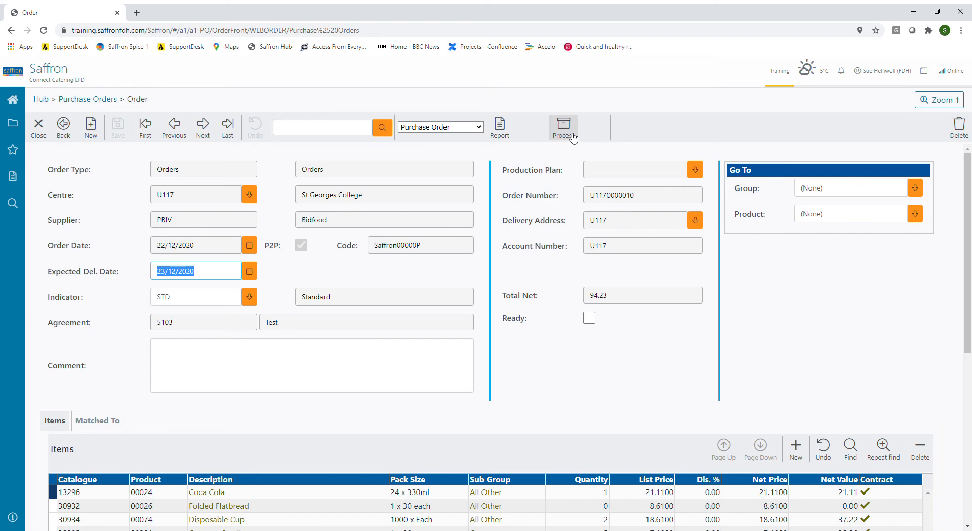
{"action": "left_click", "coordinate": [574, 137]}
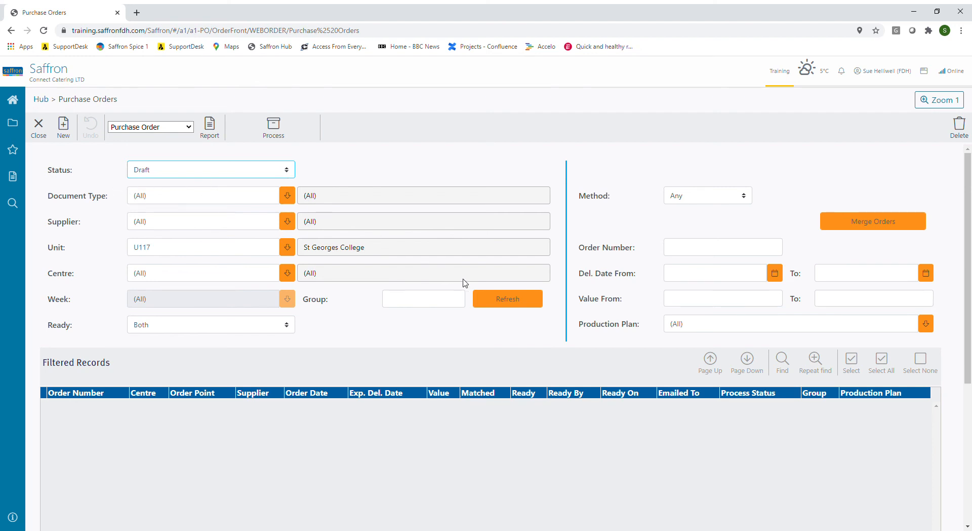
Step: List the purchase orders with status Processed - Awaiting Delivery and select the Bidfood order dated 22/12/2020
{"action": "left_click", "coordinate": [507, 300]}
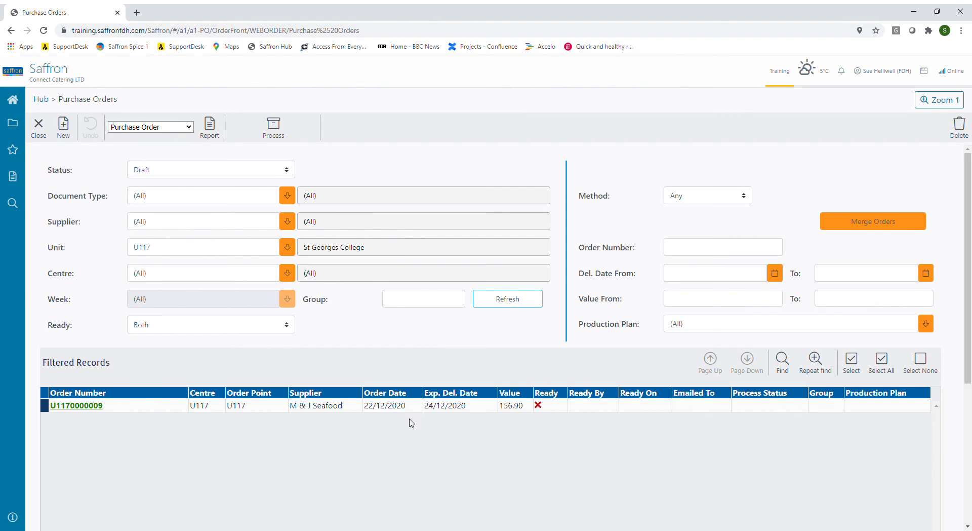
{"action": "left_click", "coordinate": [290, 174]}
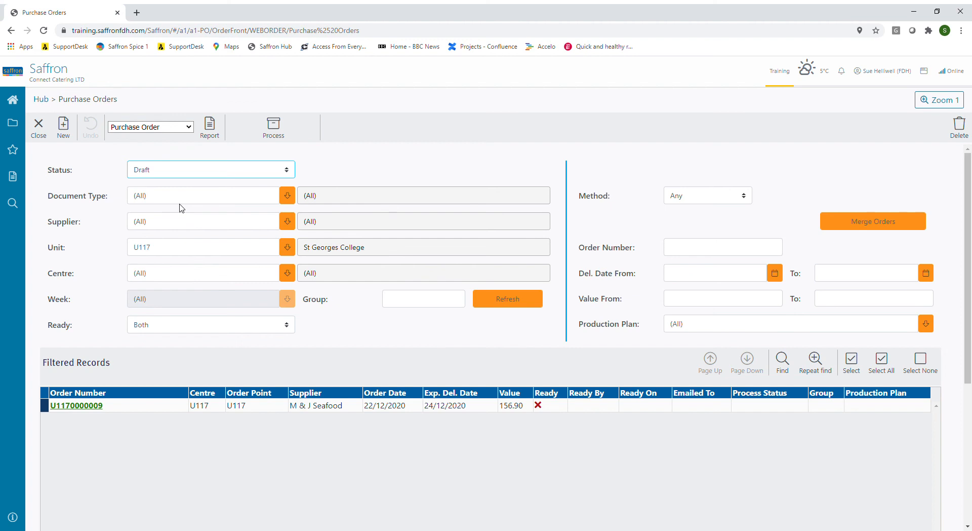
{"action": "key", "text": "Down"}
{"action": "left_click", "coordinate": [516, 300]}
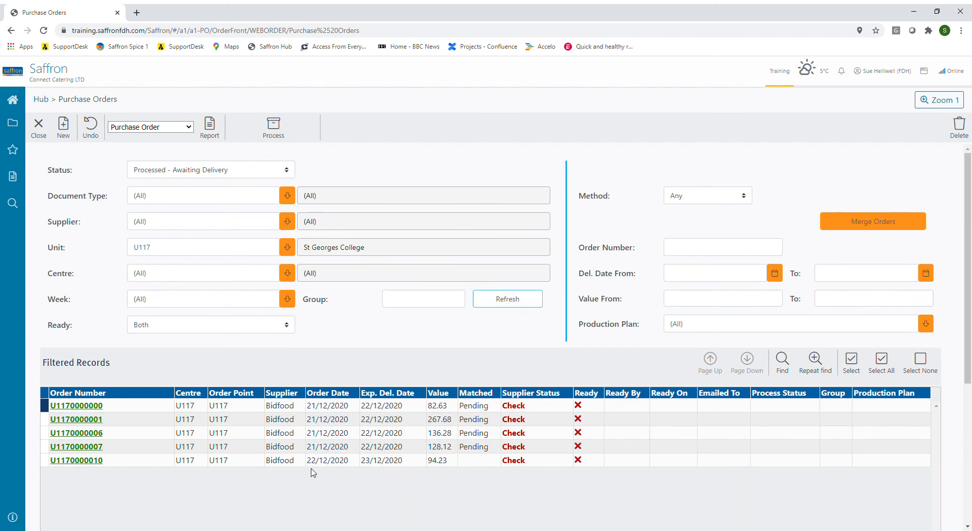
{"action": "left_click", "coordinate": [401, 466]}
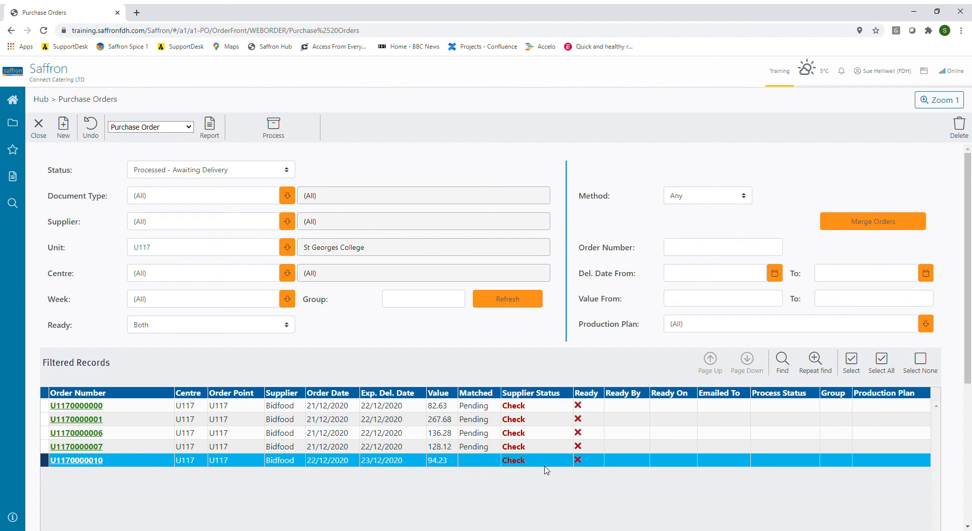